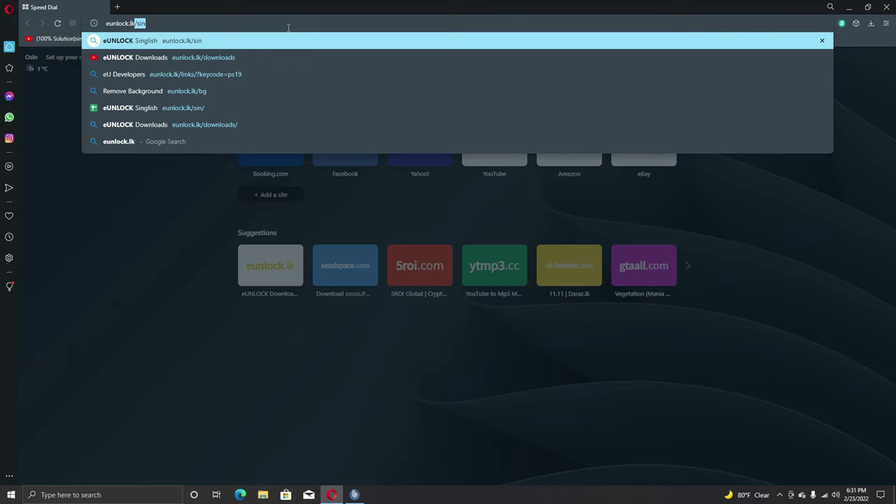
# Step: Load eunlock.lk/downloads and start the San Andreas mtasa.rar download through its Click Here links
pyautogui.write('dow')
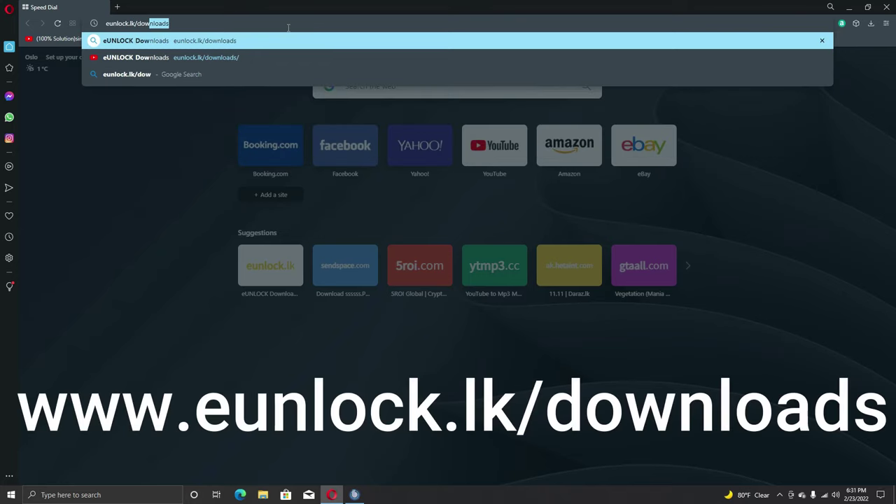
pyautogui.write('nloads')
pyautogui.press('Return')
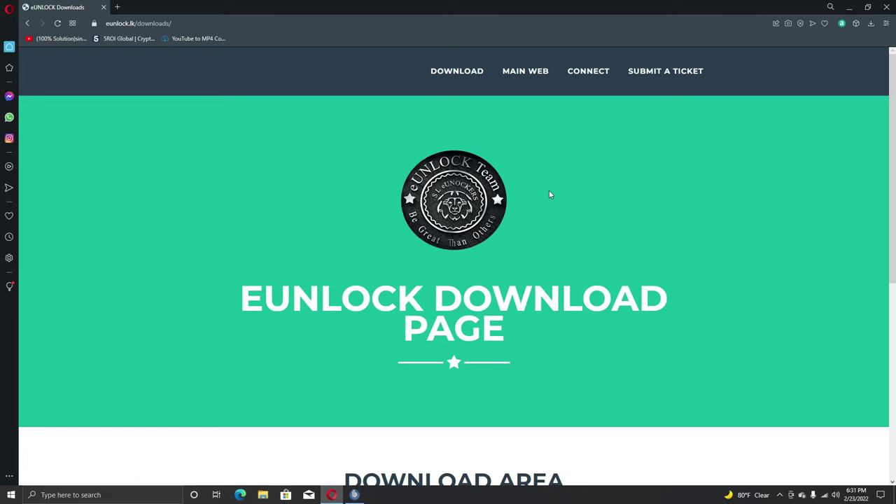
pyautogui.scroll(-5, 550, 195)
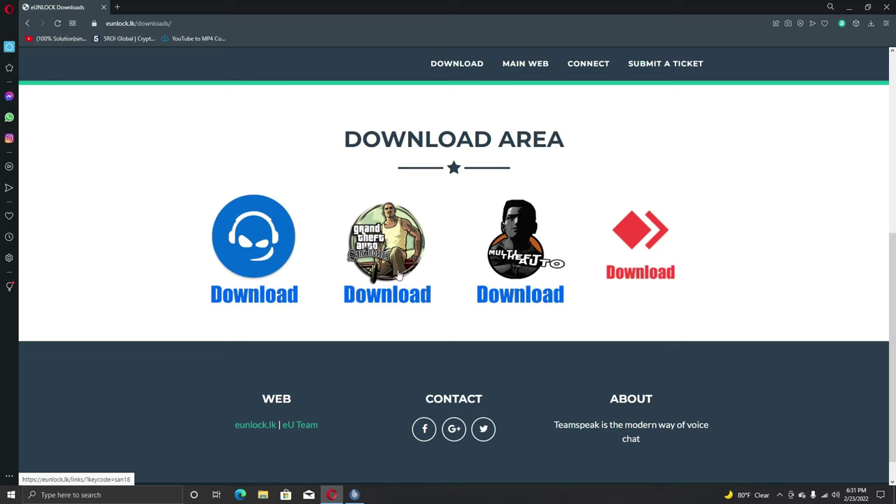
pyautogui.click(417, 267)
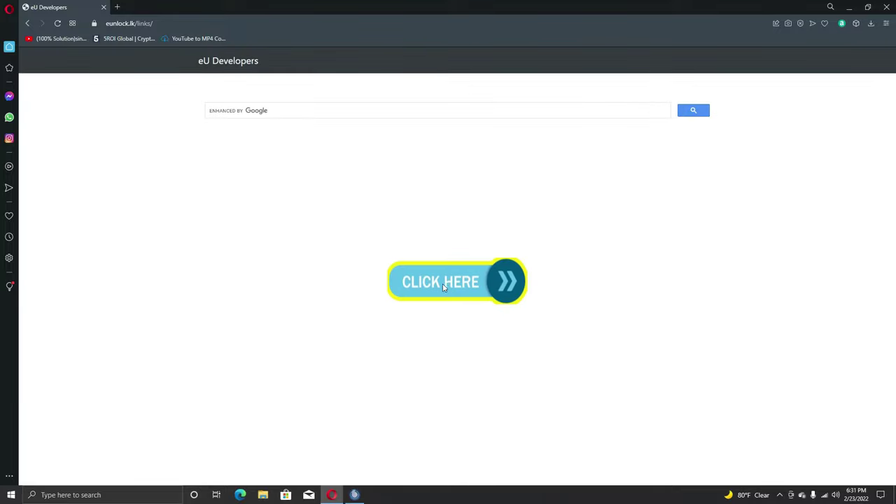
pyautogui.click(447, 285)
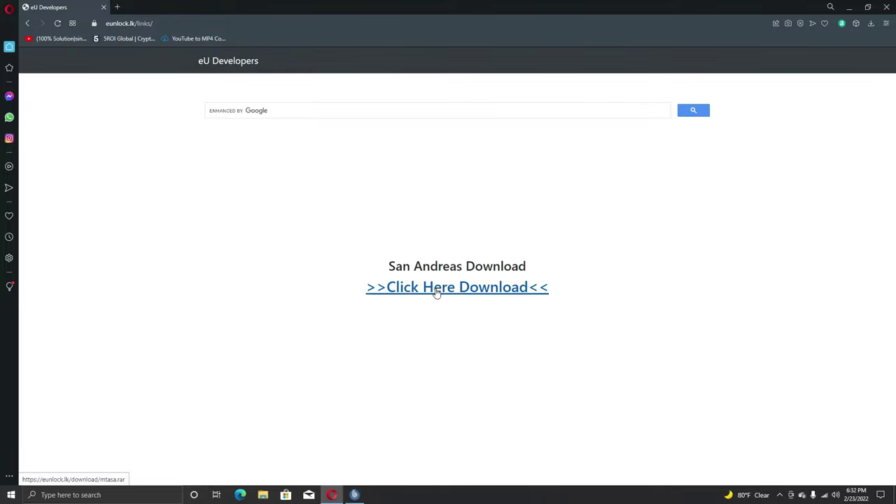
pyautogui.click(436, 291)
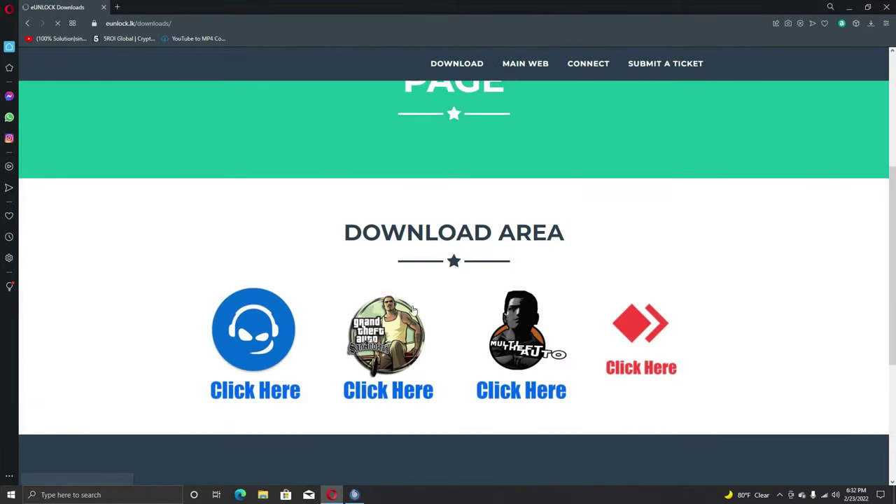
# Step: Save the MTA SA installer mtasa-1.5.8 (1) to Downloads and check its download progress
pyautogui.click(532, 346)
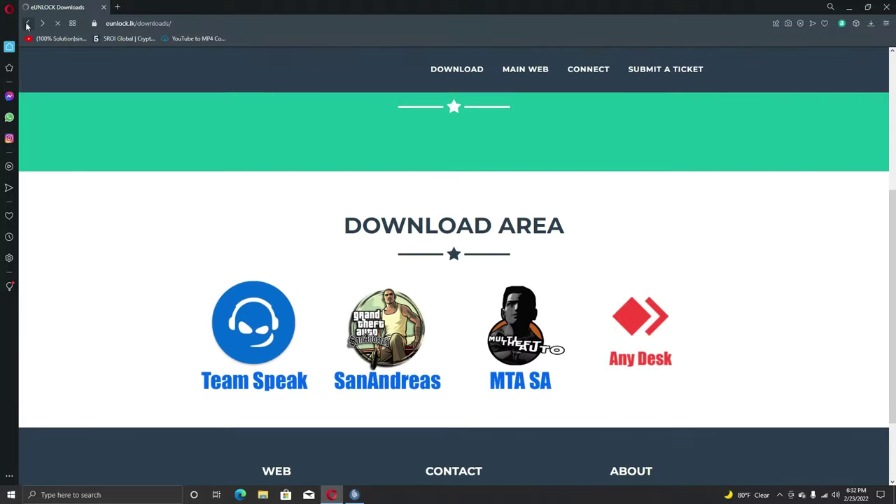
pyautogui.click(530, 356)
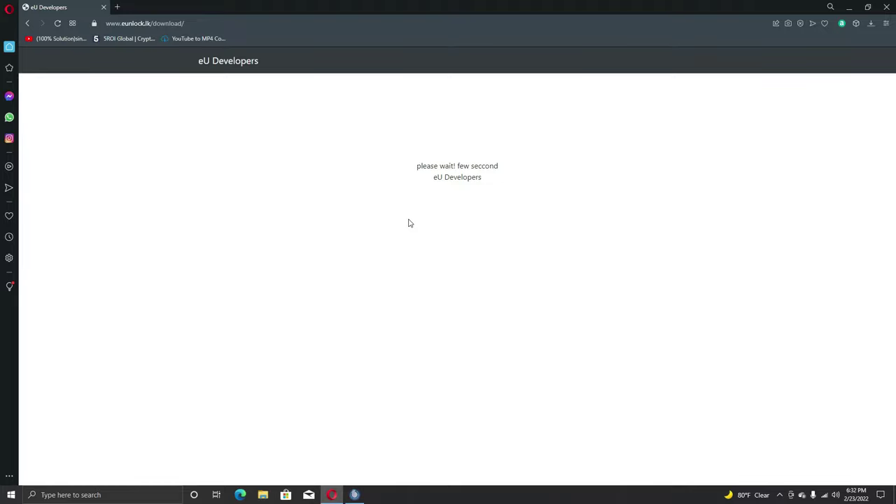
pyautogui.click(455, 237)
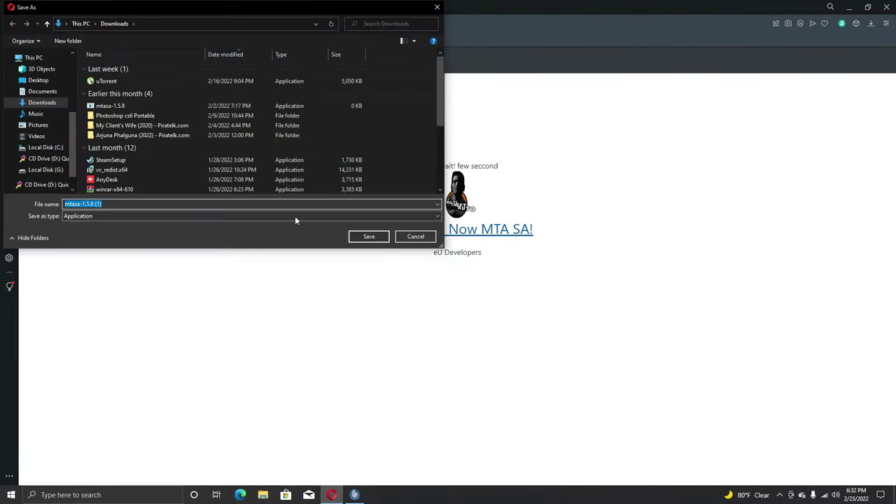
pyautogui.click(369, 237)
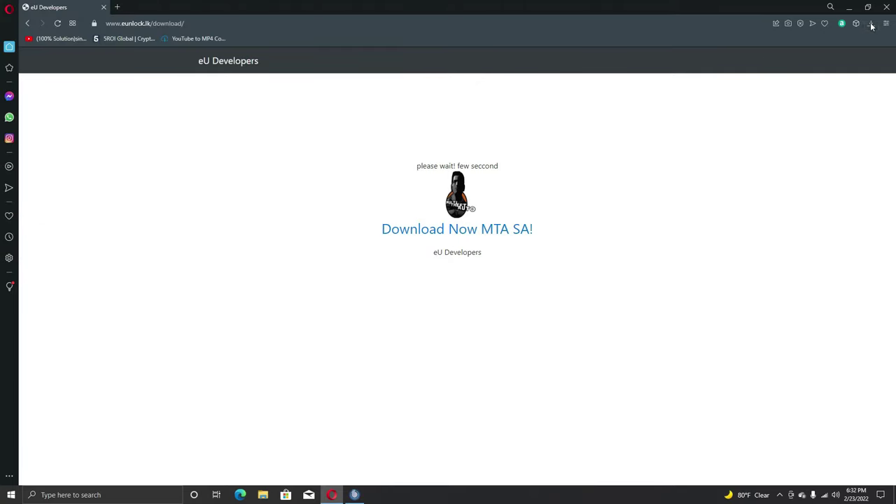
pyautogui.click(872, 24)
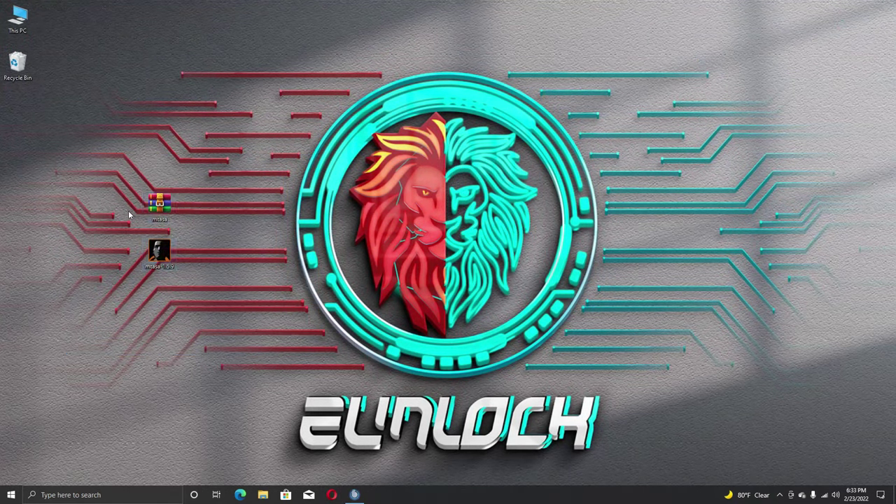
# Step: Use Extract Here on the desktop's mtasa.rar to unpack the GTA - San Andreas folder
pyautogui.rightClick(162, 207)
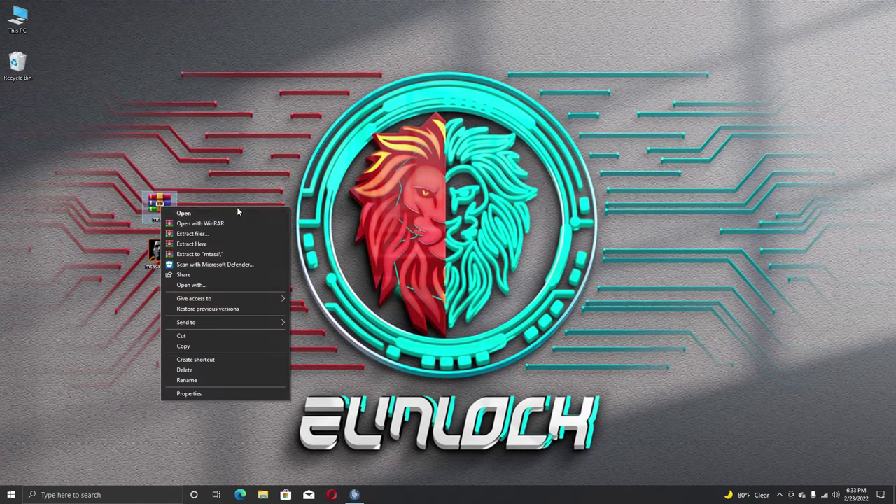
pyautogui.click(242, 245)
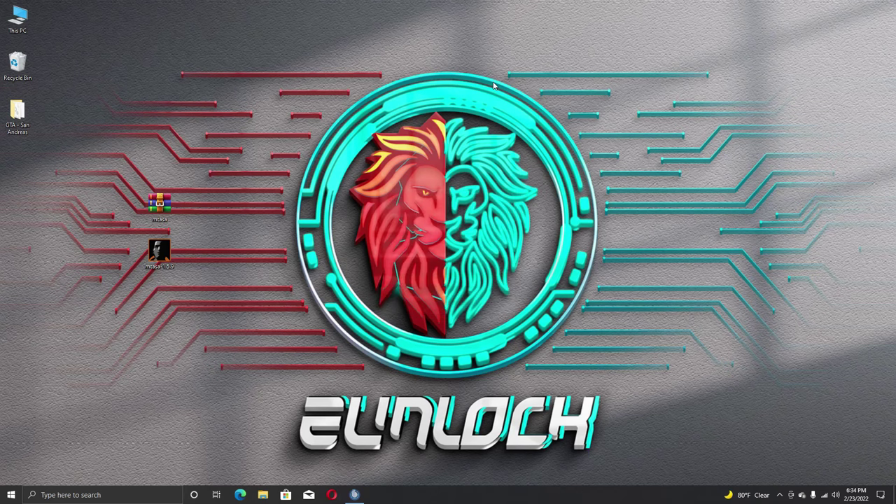
# Step: Inspect the GTA - San Andreas folder, then run the mtasa installer and accept its language
pyautogui.doubleClick(17, 114)
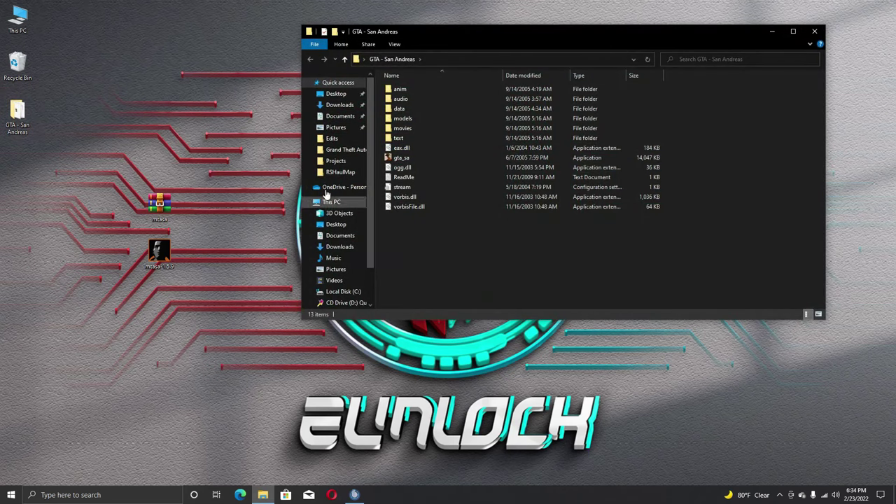
pyautogui.click(815, 31)
pyautogui.click(161, 259)
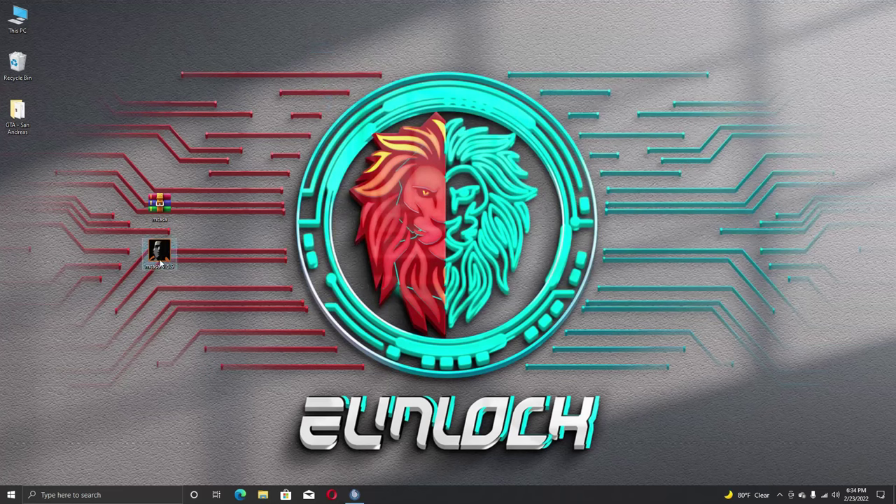
pyautogui.doubleClick(160, 257)
pyautogui.click(464, 271)
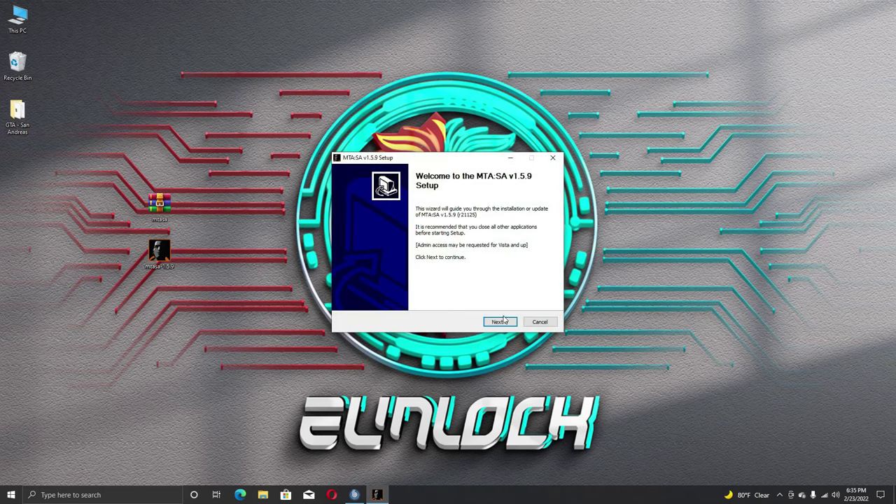
# Step: Approve the UAC prompt, agree to the license, and keep the default components and install folder
pyautogui.click(500, 322)
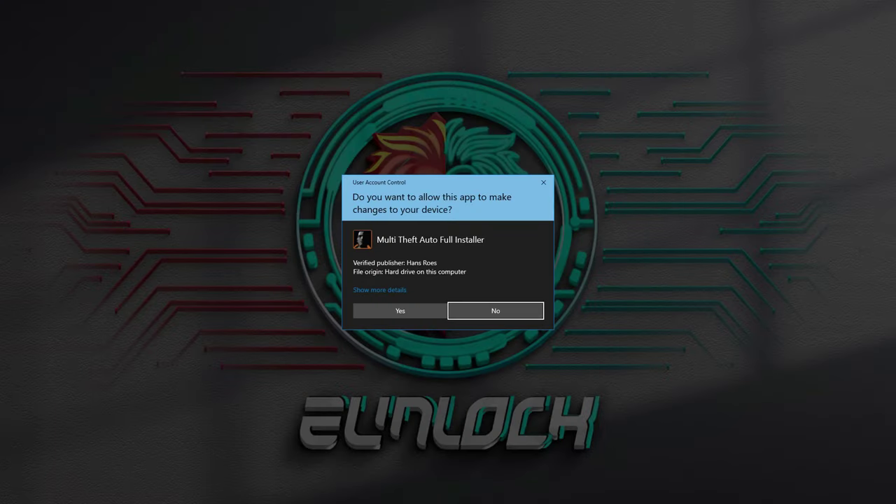
pyautogui.hotkey('alt', 'y')
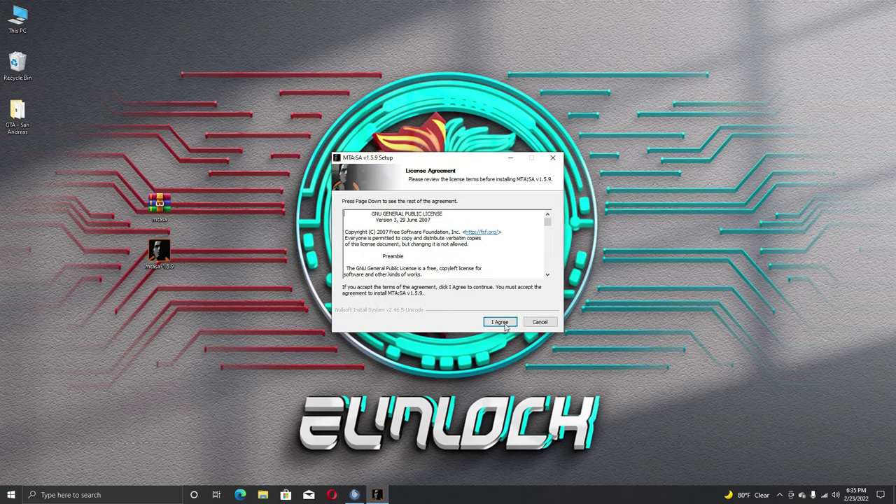
pyautogui.click(503, 324)
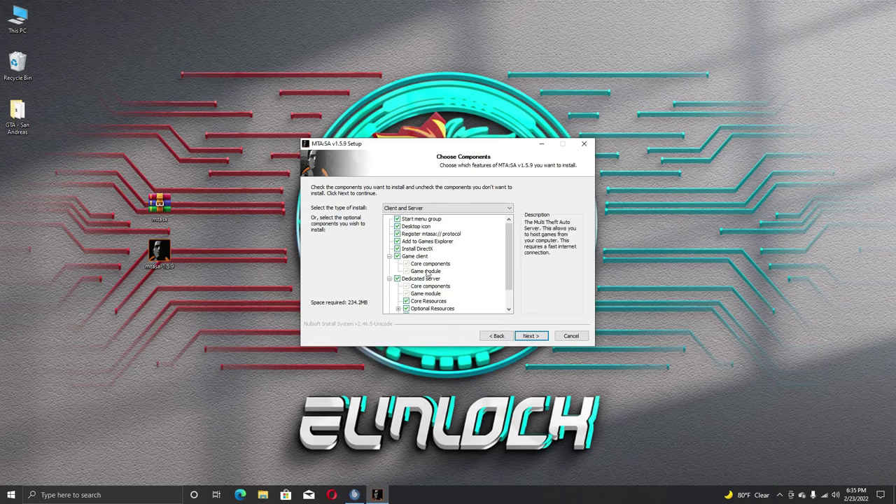
pyautogui.click(532, 337)
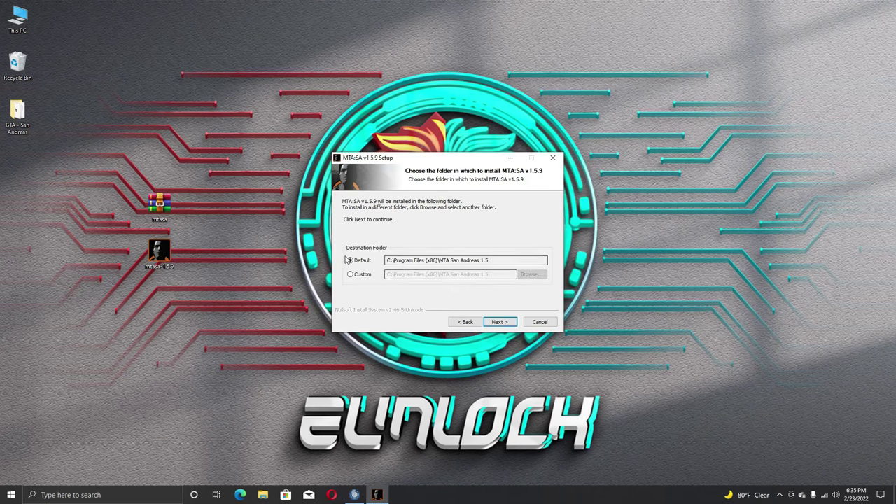
pyautogui.click(498, 323)
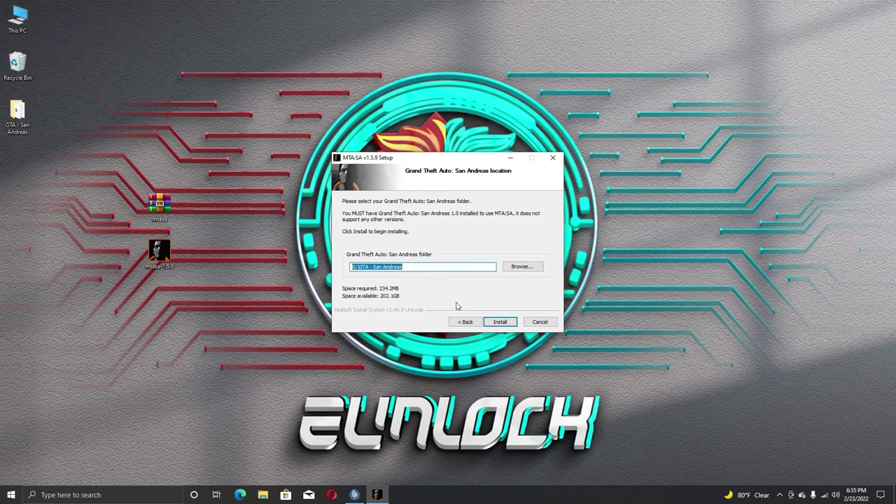
# Step: Set the San Andreas location to Desktop > GTA - San Andreas and install MTA:SA v1.5.9
pyautogui.click(520, 268)
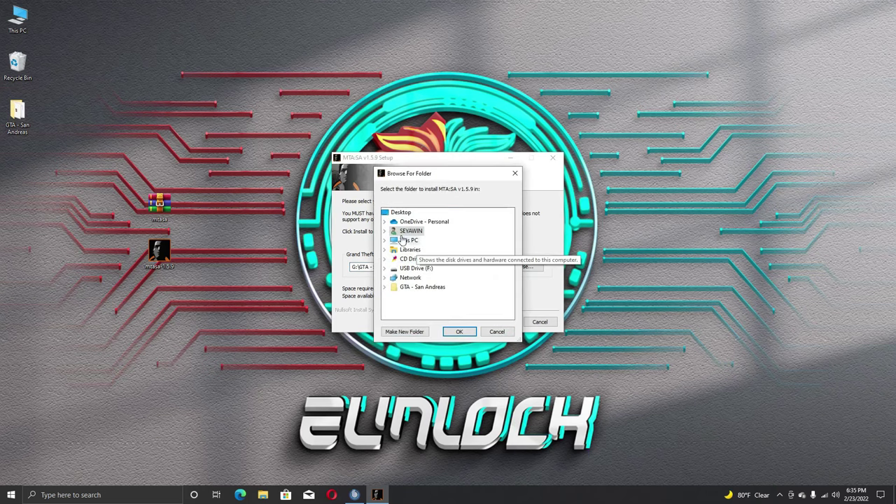
pyautogui.doubleClick(406, 240)
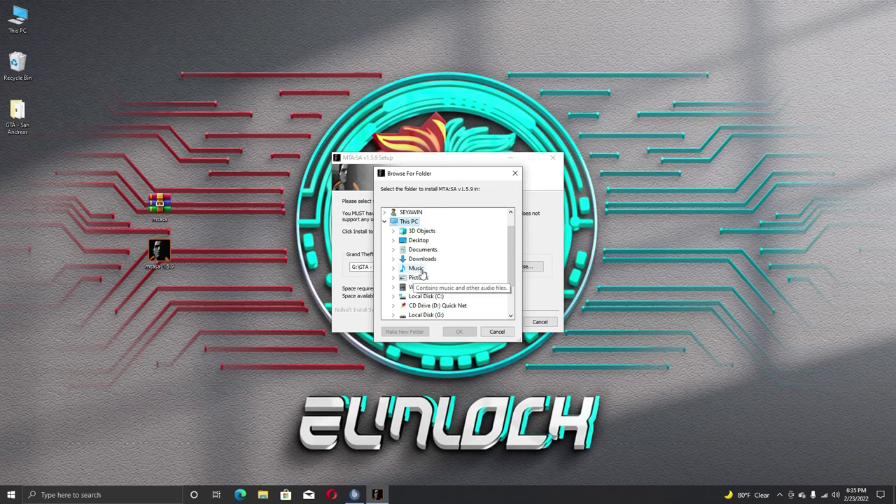
pyautogui.doubleClick(428, 241)
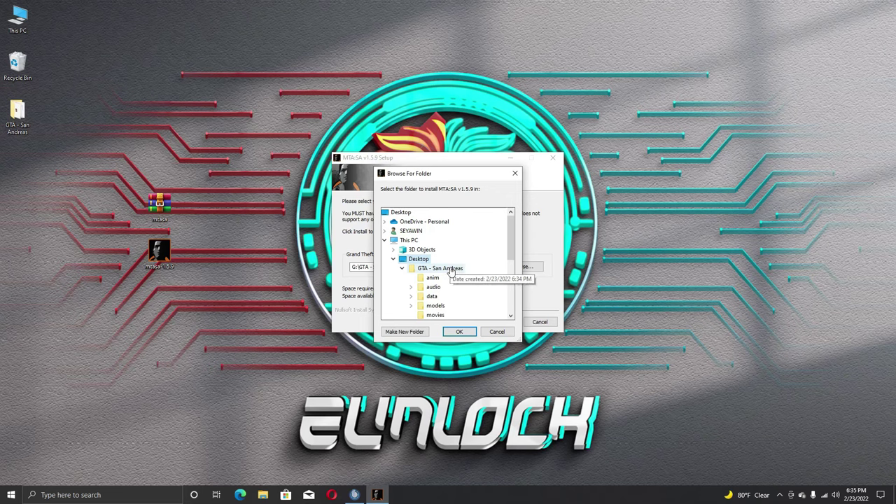
pyautogui.scroll(-2, 452, 272)
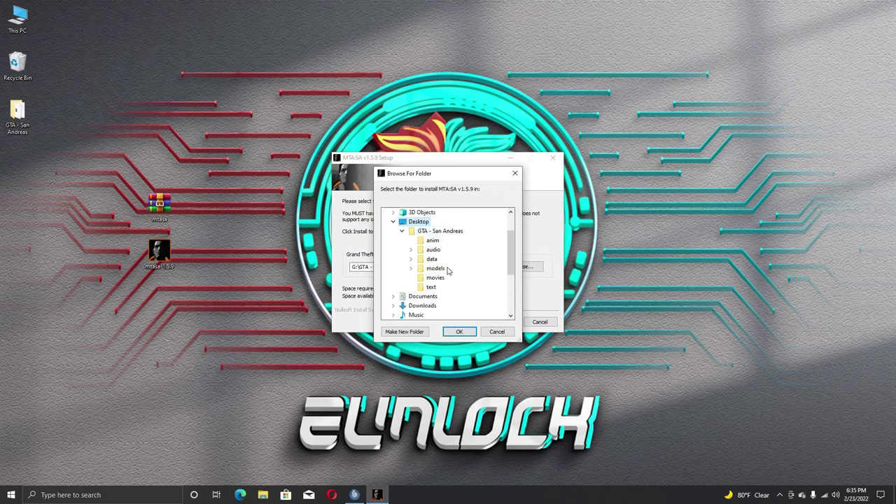
pyautogui.click(459, 331)
pyautogui.click(500, 323)
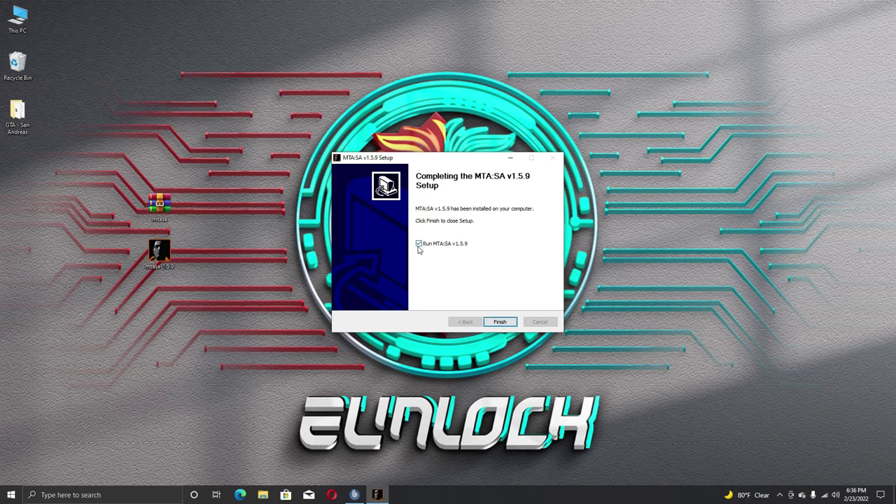
# Step: Close the setup, refresh the desktop, and launch the new MTA San Andreas shortcut
pyautogui.click(499, 322)
pyautogui.rightClick(302, 124)
pyautogui.click(333, 153)
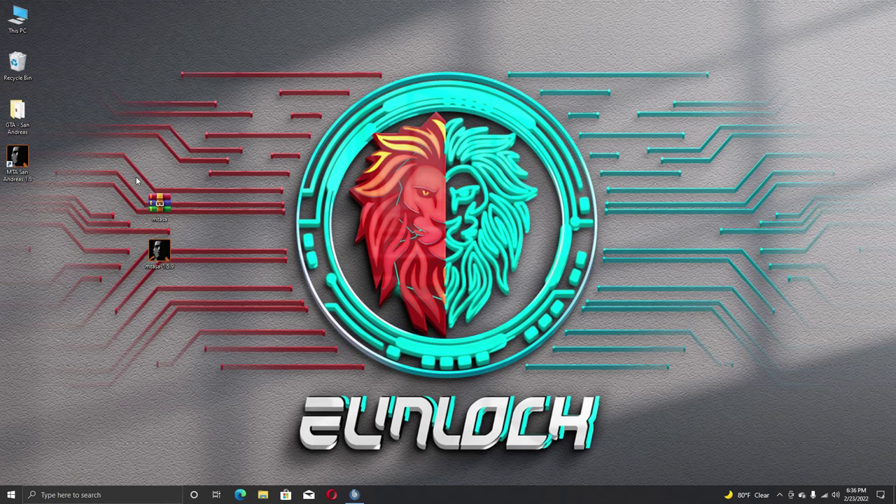
pyautogui.doubleClick(20, 172)
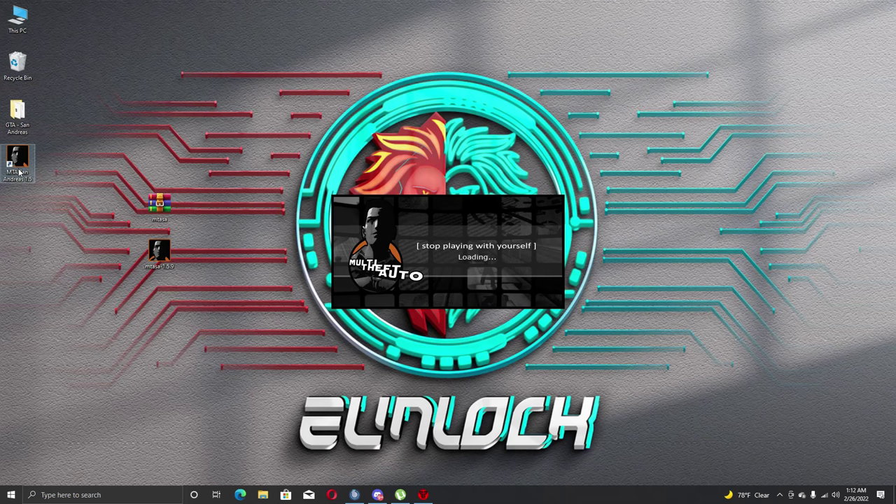